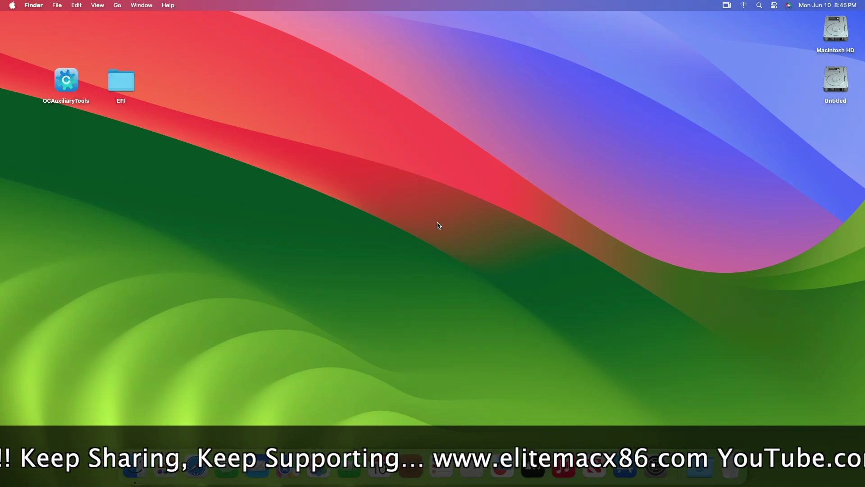
- Glance at Launchpad, then launch Disk Utility from Spotlight with the SanDisk USB listed
{"action": "left_click", "coordinate": [163, 466]}
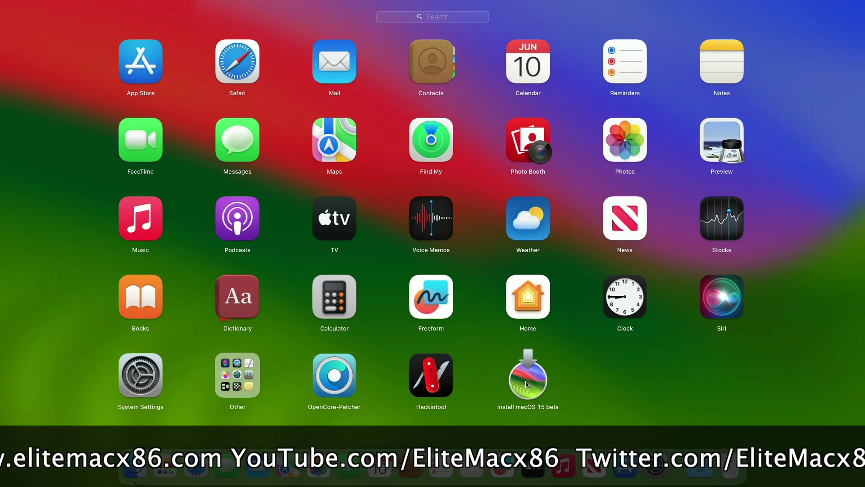
{"action": "left_click", "coordinate": [601, 368]}
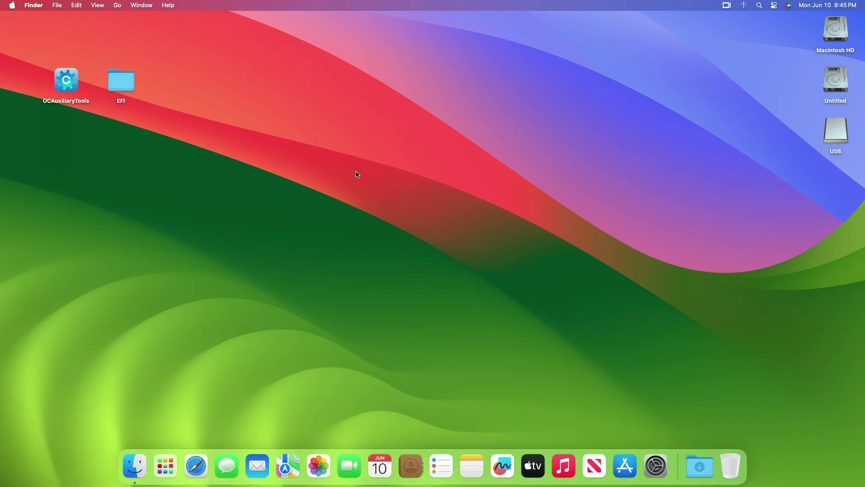
{"action": "key", "text": "super+space"}
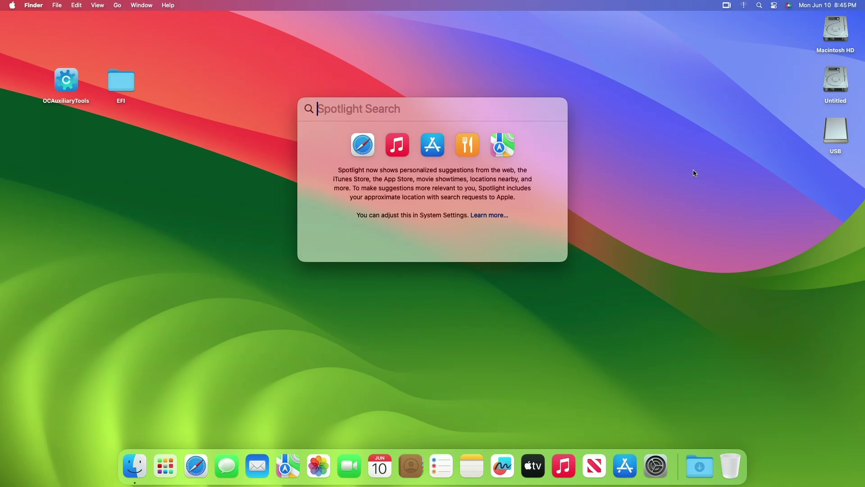
{"action": "type", "text": "disk"}
{"action": "key", "text": "Return"}
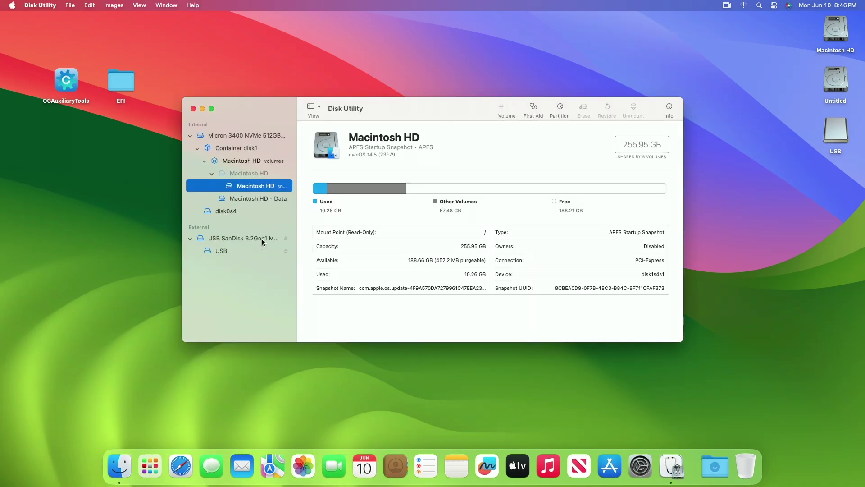
- Erase the SanDisk USB drive as 'USB' in Mac OS Extended (Journaled) format and quit Disk Utility
{"action": "left_click", "coordinate": [263, 240]}
{"action": "left_click", "coordinate": [583, 110]}
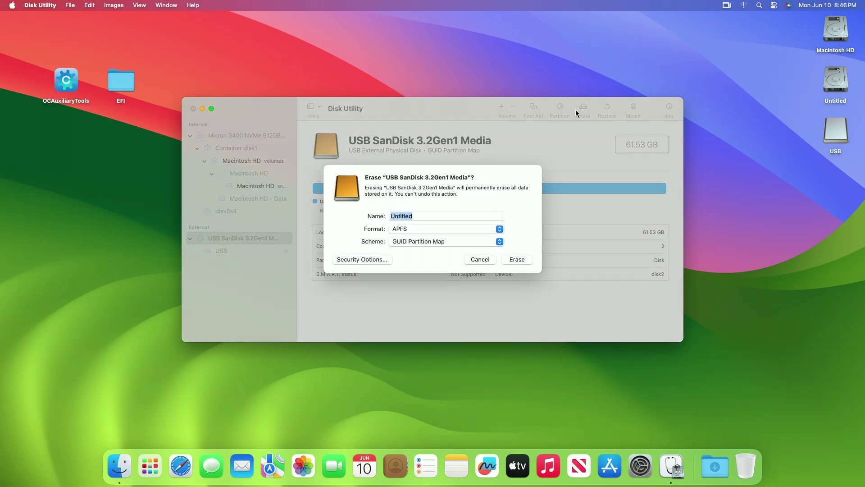
{"action": "type", "text": "USB"}
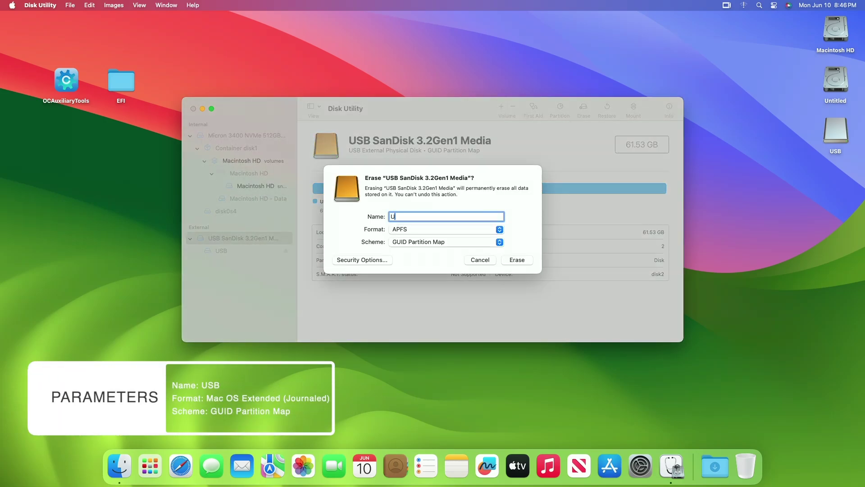
{"action": "left_click", "coordinate": [461, 233]}
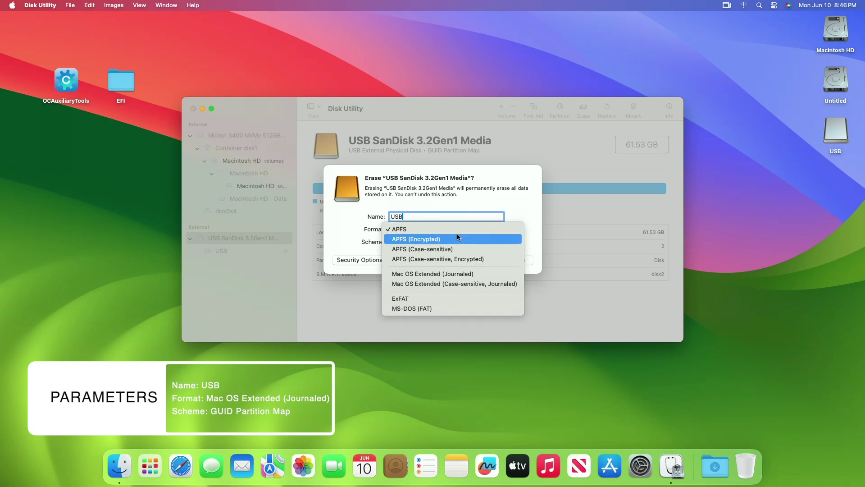
{"action": "left_click", "coordinate": [481, 272]}
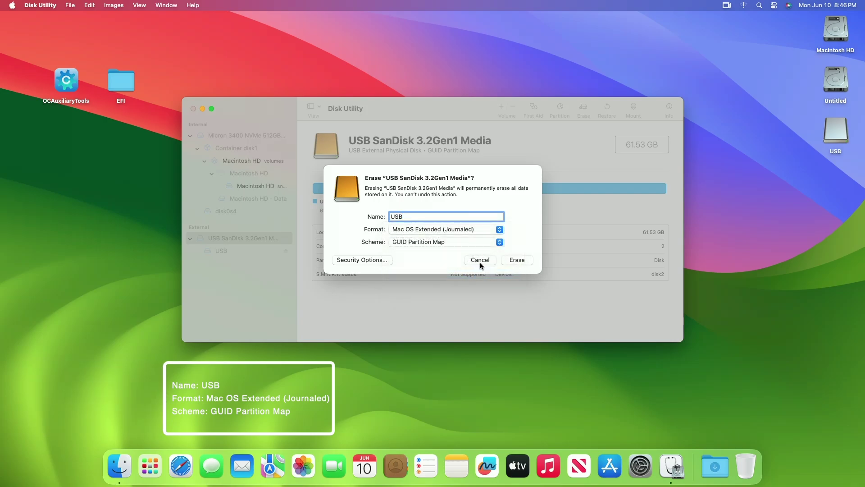
{"action": "left_click", "coordinate": [518, 261]}
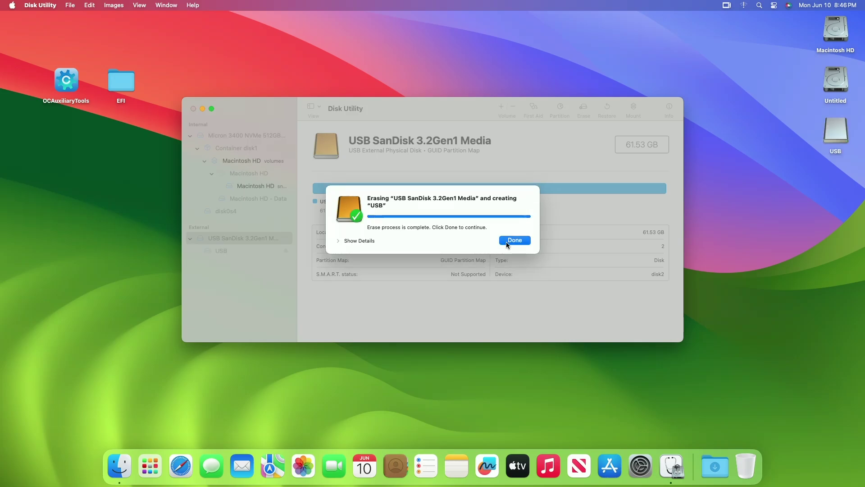
{"action": "left_click", "coordinate": [506, 241]}
{"action": "key", "text": "super+q"}
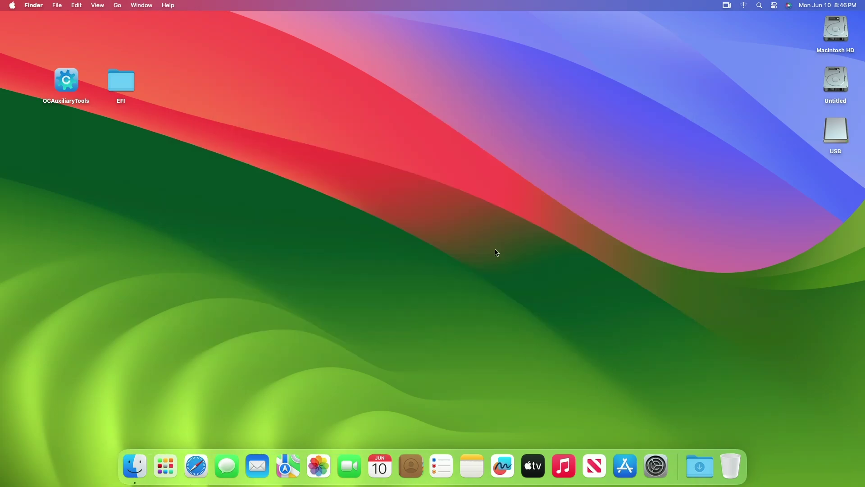
- Launch Terminal from Spotlight and run the pasted createinstallmedia command
{"action": "key", "text": "super+space"}
{"action": "type", "text": "ter"}
{"action": "key", "text": "Return"}
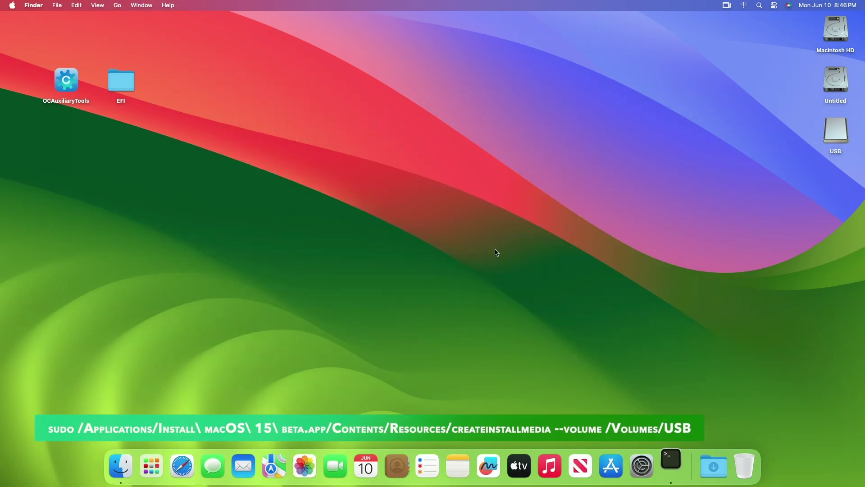
{"action": "key", "text": "super+v"}
{"action": "key", "text": "Return"}
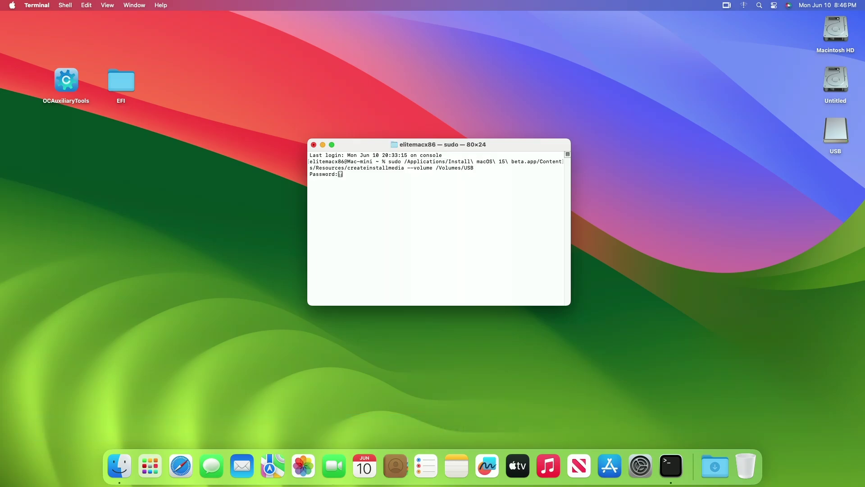
- Authorise createinstallmedia, confirm erasing USB, wait for 'Install macOS 15 beta' media, then quit Terminal
{"action": "key", "text": "Return"}
{"action": "type", "text": "y"}
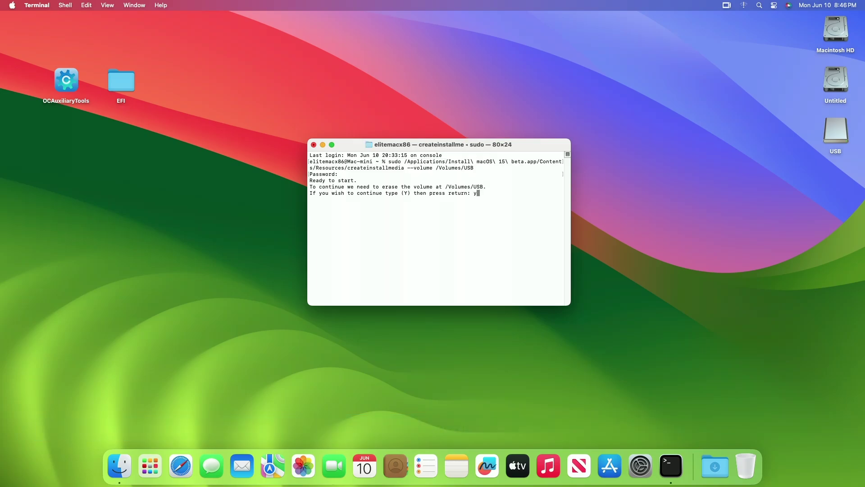
{"action": "key", "text": "Return"}
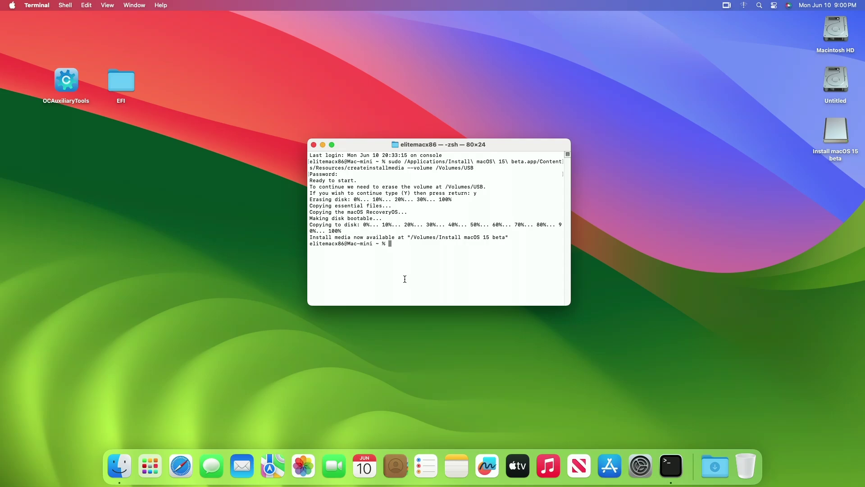
{"action": "key", "text": "super+q"}
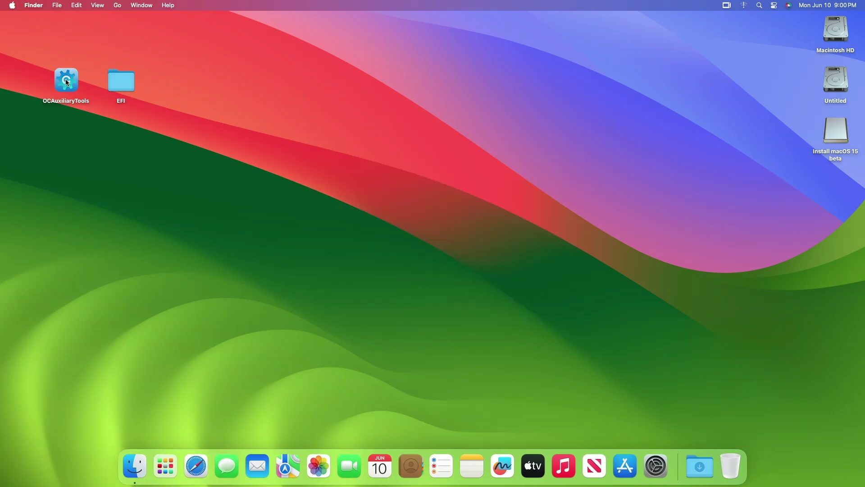
- Mount the SanDisk disk2s1 EFI partition via Edit > Mount ESP, authorising with the password
{"action": "right_click", "coordinate": [65, 79]}
{"action": "left_click", "coordinate": [73, 79]}
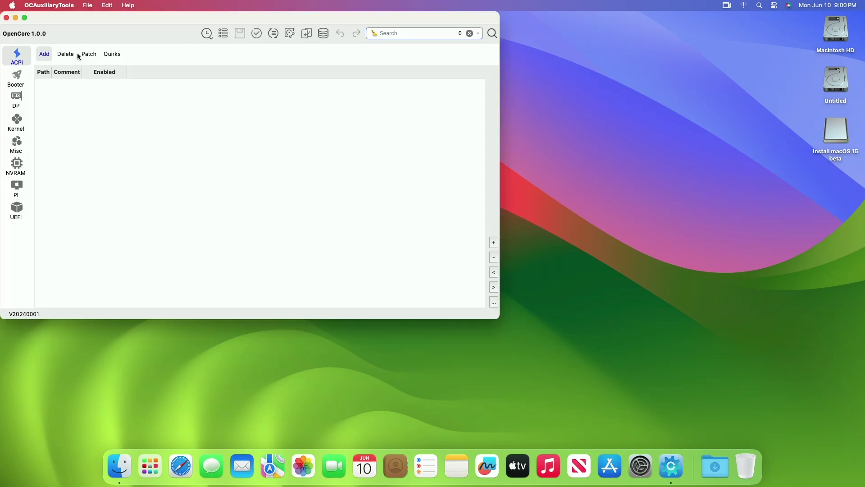
{"action": "left_click", "coordinate": [106, 5]}
{"action": "left_click", "coordinate": [117, 109]}
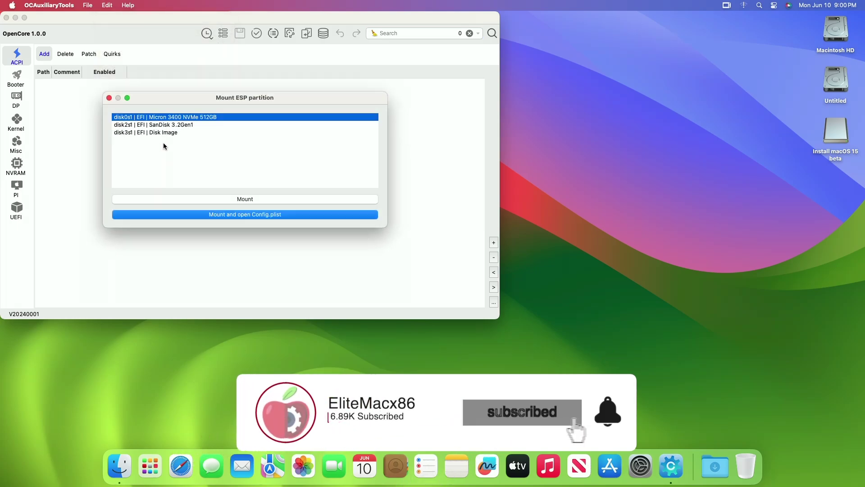
{"action": "left_click", "coordinate": [172, 125]}
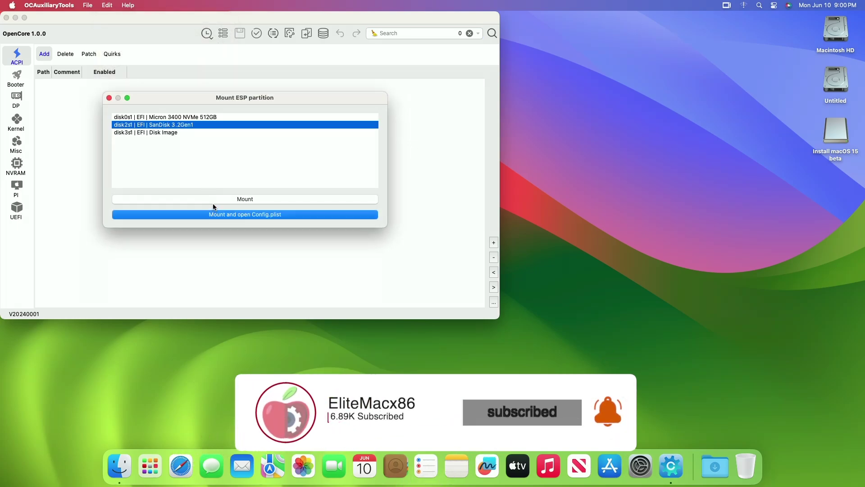
{"action": "left_click", "coordinate": [229, 199]}
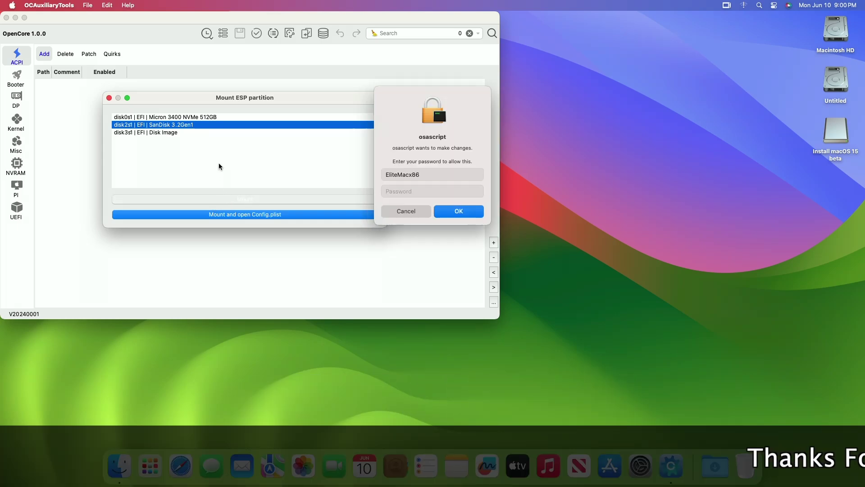
{"action": "type", "text": "••••"}
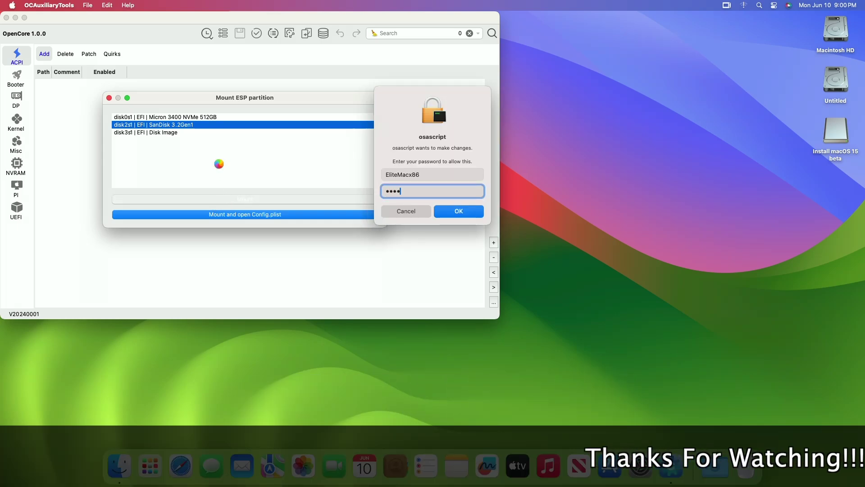
{"action": "key", "text": "Return"}
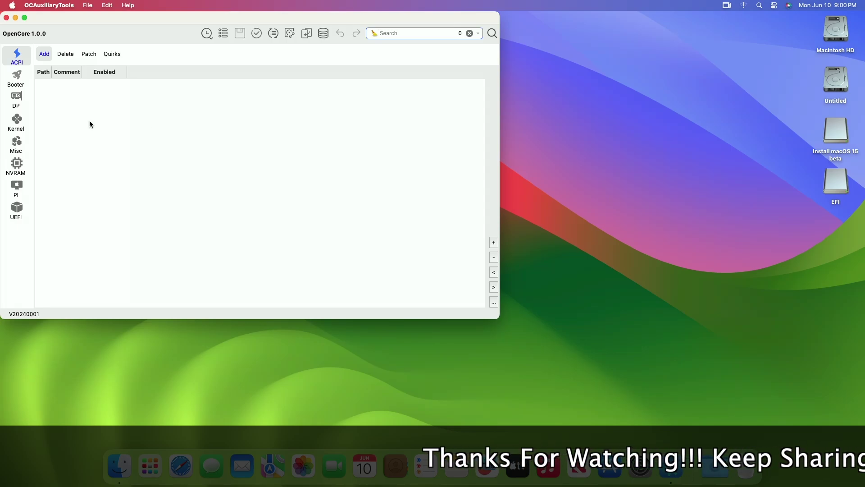
- Quit OCAuxiliaryTools and copy the desktop EFI folder onto the USB's EFI volume, checking its contents
{"action": "key", "text": "super+q"}
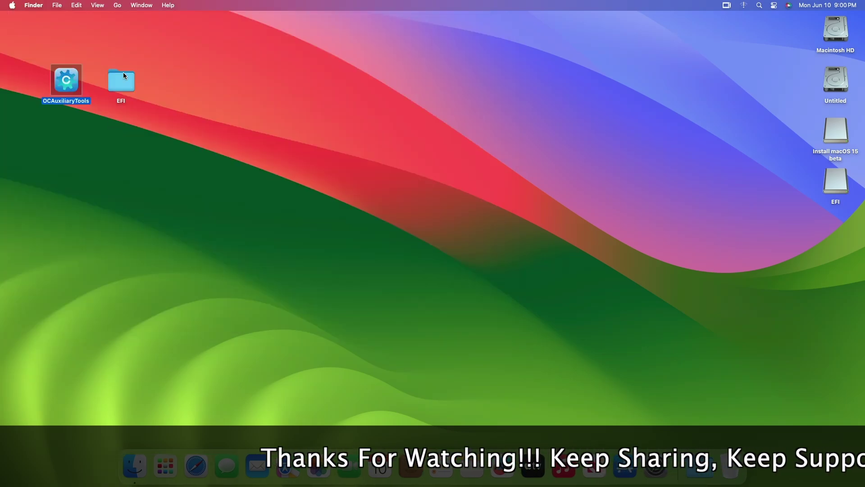
{"action": "left_click", "coordinate": [123, 75]}
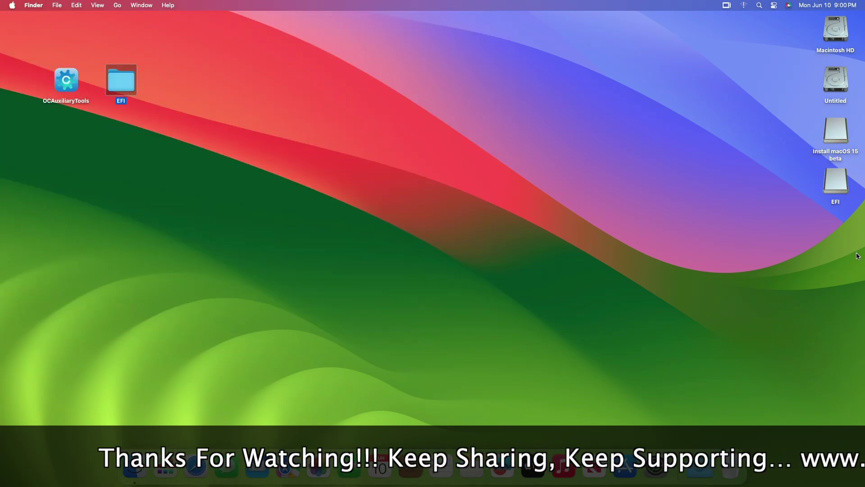
{"action": "double_click", "coordinate": [833, 183]}
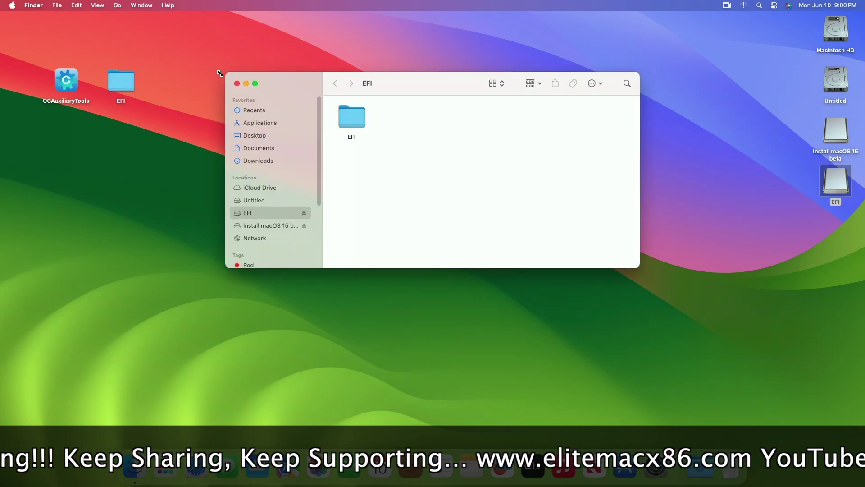
- Eject both USB volumes, the installer and EFI, together from the desktop
{"action": "left_click", "coordinate": [238, 83]}
{"action": "left_click", "coordinate": [836, 132], "text": "super"}
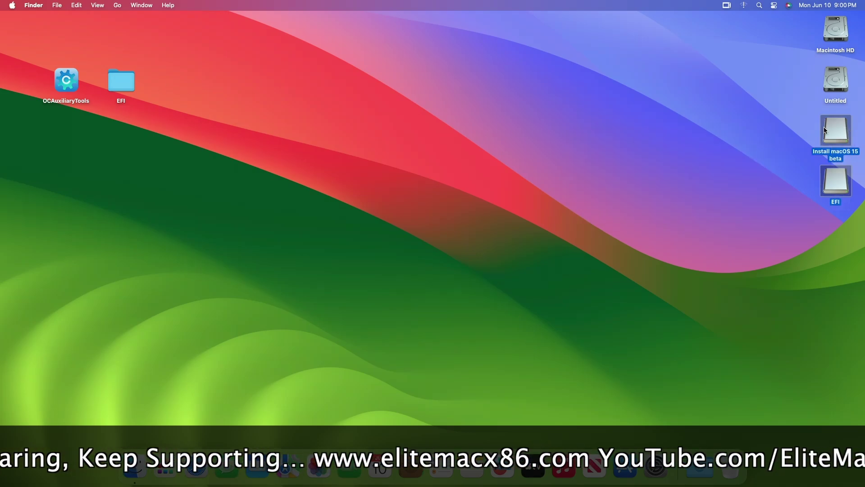
{"action": "right_click", "coordinate": [825, 127]}
{"action": "left_click", "coordinate": [765, 148]}
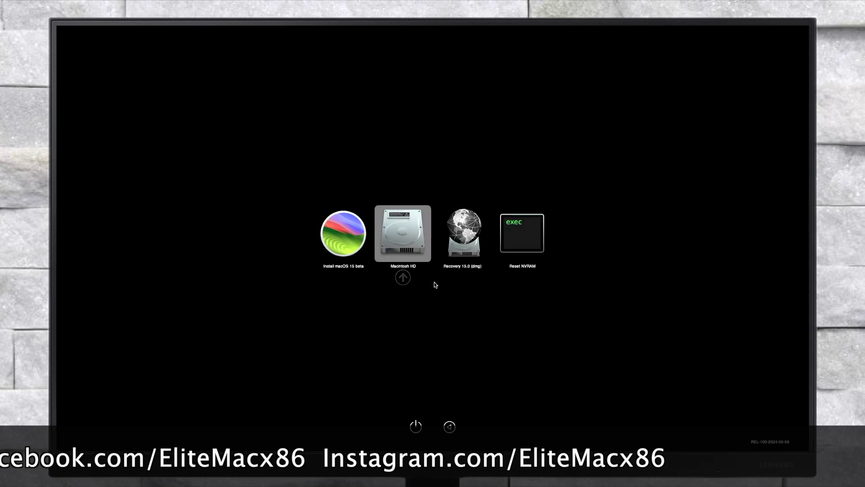
- Select and boot the Install macOS 15 beta entry in the OpenCore picker
{"action": "key", "text": "Left"}
{"action": "key", "text": "Return"}
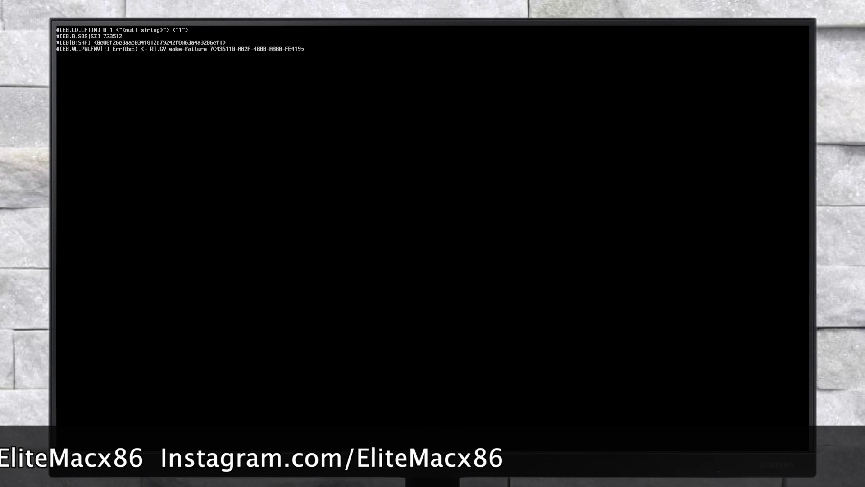